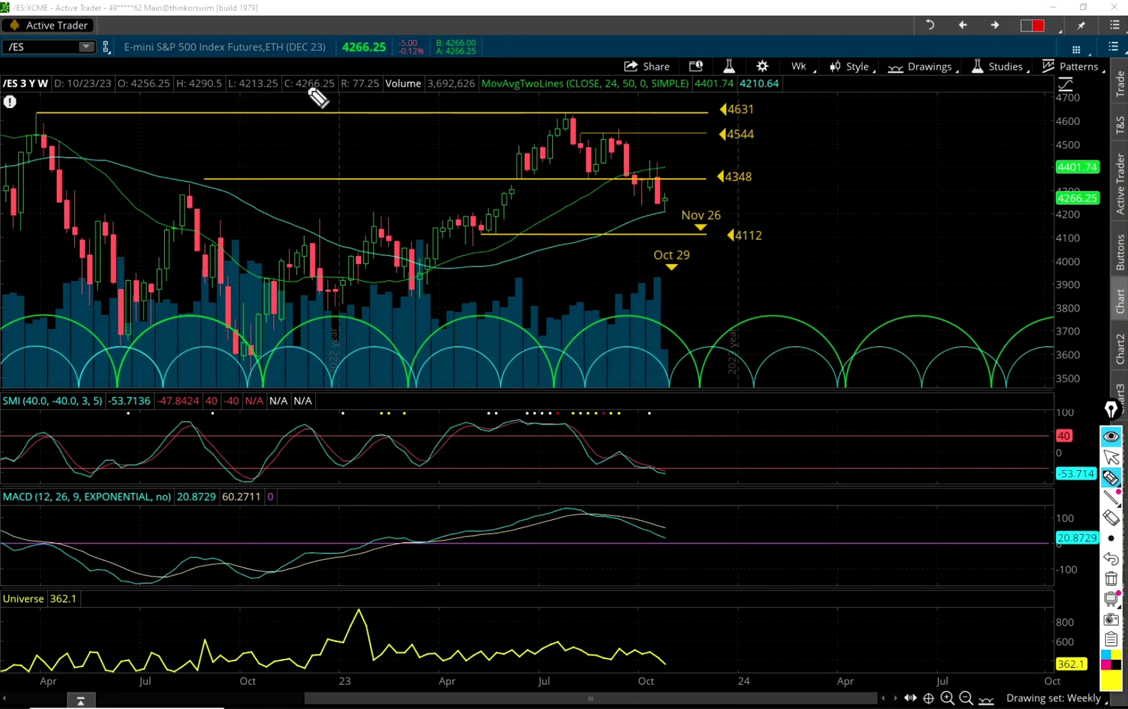
Underline the December 2023 ES contract description and ring the weekly timeframe setting in yellow
{"action": "left_click_drag", "start_coordinate": [300, 59], "coordinate": [332, 58]}
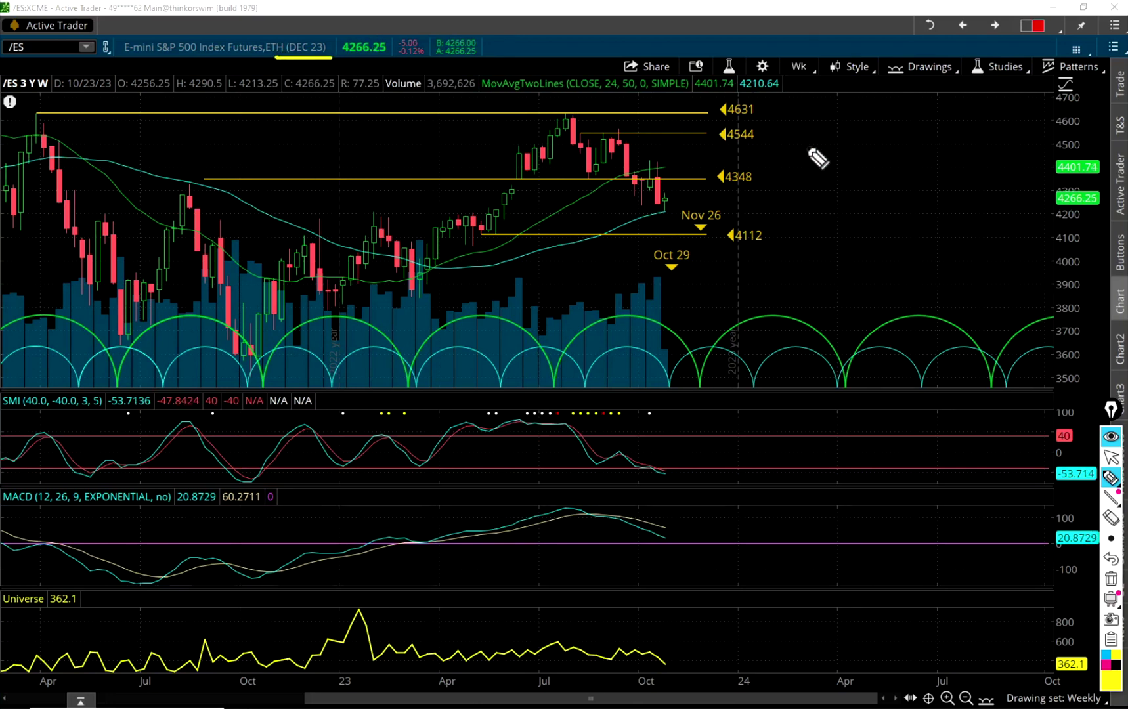
{"action": "mouse_move", "coordinate": [788, 93]}
{"action": "left_mouse_down"}
{"action": "mouse_move", "coordinate": [786, 42]}
{"action": "mouse_move", "coordinate": [807, 98]}
{"action": "left_mouse_up"}
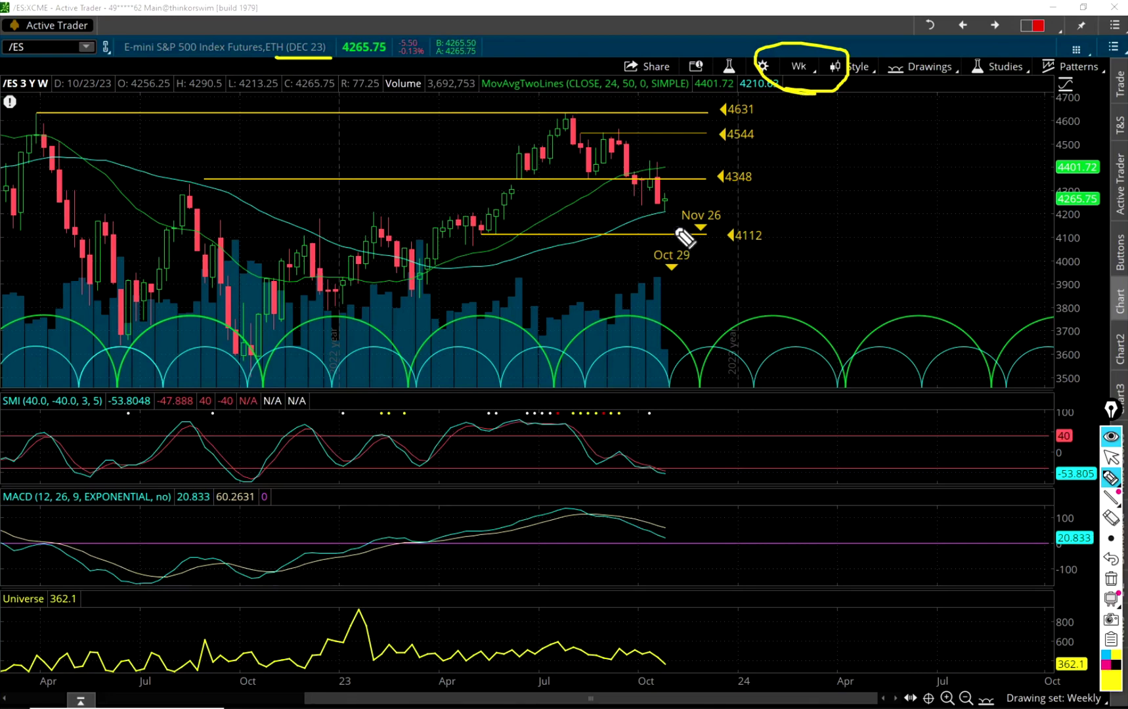
Mark the latest weekly candle, the 4210.63 average, Oct 29 and the MACD slide, then clear them
{"action": "left_click_drag", "start_coordinate": [681, 178], "coordinate": [677, 194]}
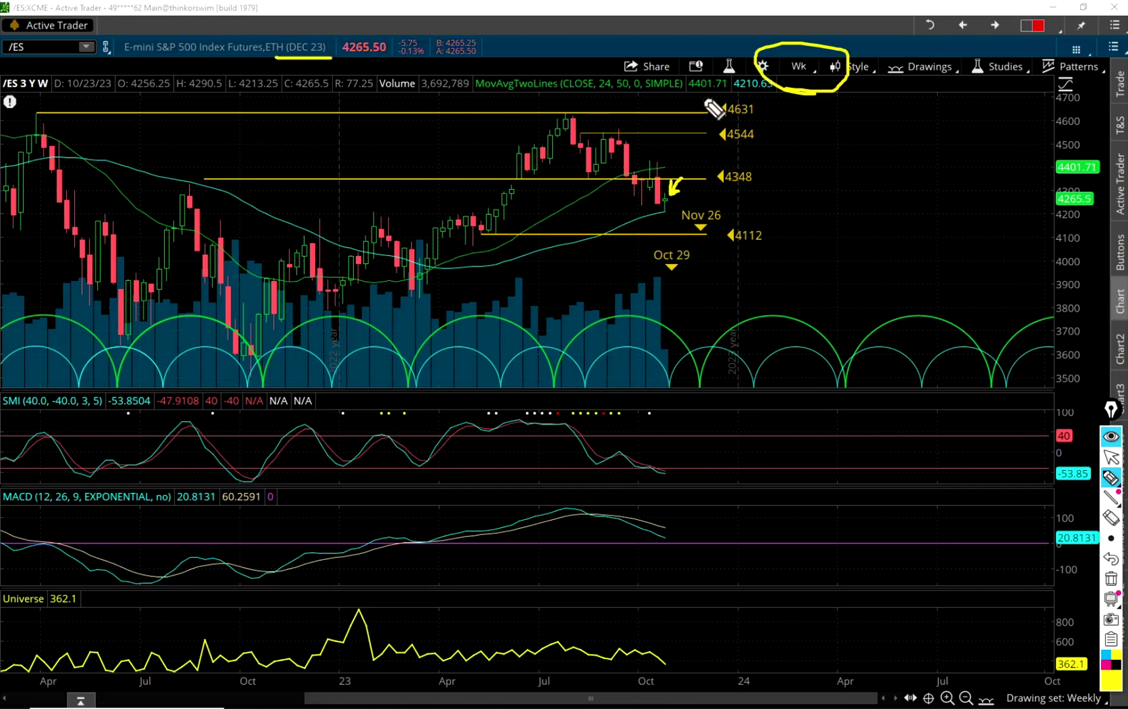
{"action": "mouse_move", "coordinate": [717, 78]}
{"action": "left_mouse_down"}
{"action": "mouse_move", "coordinate": [786, 94]}
{"action": "mouse_move", "coordinate": [779, 77]}
{"action": "mouse_move", "coordinate": [710, 78]}
{"action": "left_mouse_up"}
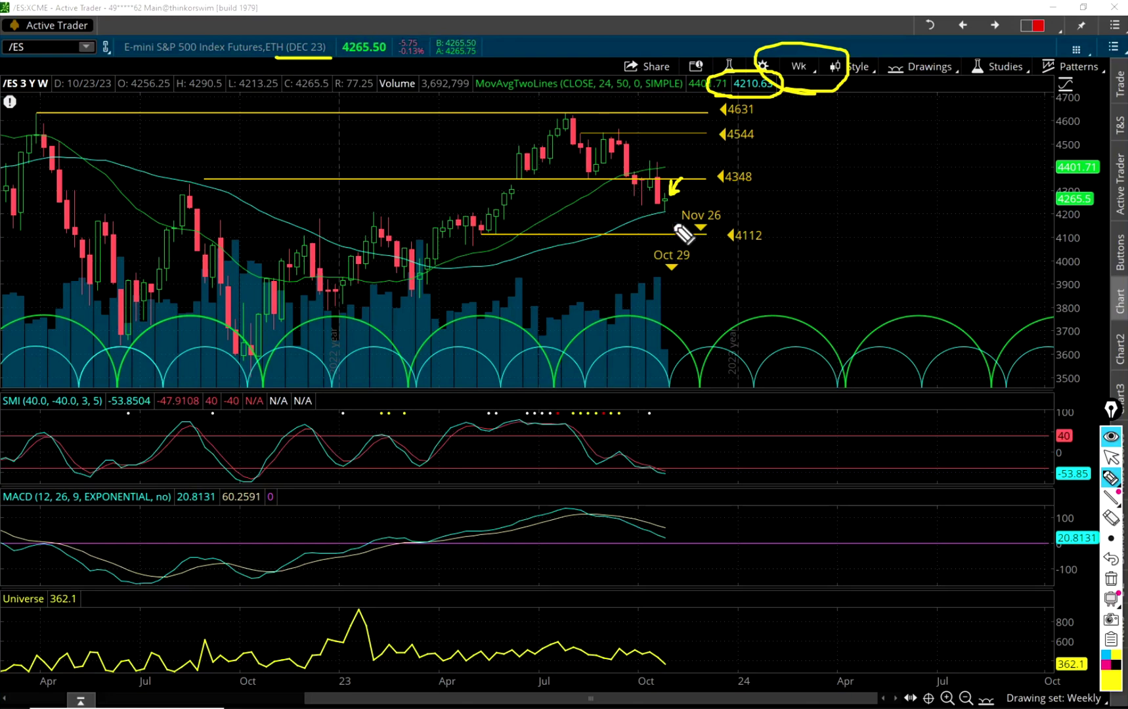
{"action": "mouse_move", "coordinate": [665, 279]}
{"action": "left_mouse_down"}
{"action": "mouse_move", "coordinate": [709, 259]}
{"action": "mouse_move", "coordinate": [647, 263]}
{"action": "mouse_move", "coordinate": [671, 281]}
{"action": "left_mouse_up"}
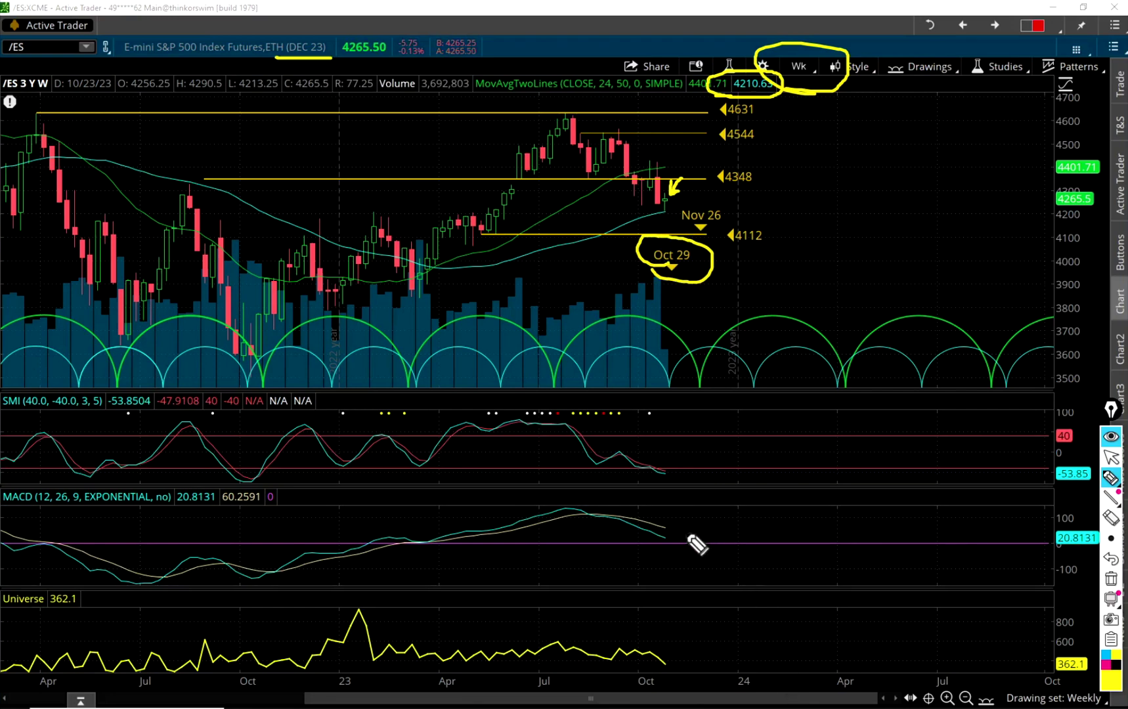
{"action": "mouse_move", "coordinate": [667, 535]}
{"action": "left_mouse_down"}
{"action": "mouse_move", "coordinate": [731, 552]}
{"action": "mouse_move", "coordinate": [716, 555]}
{"action": "left_mouse_up"}
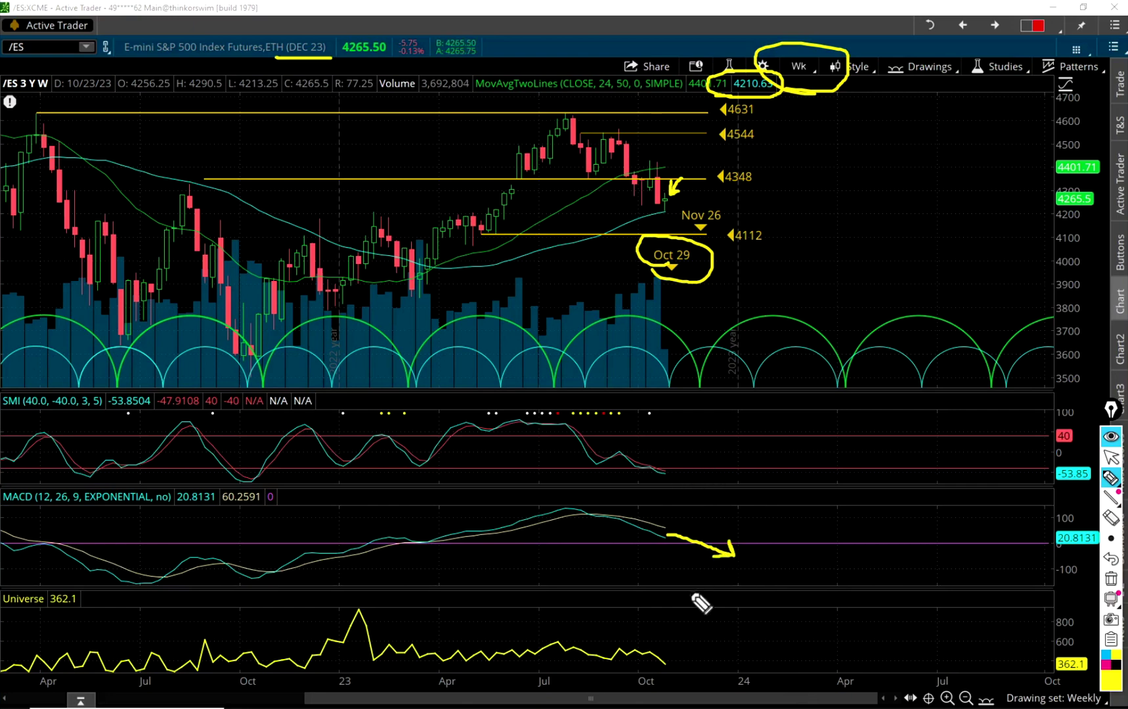
{"action": "key", "text": "Escape"}
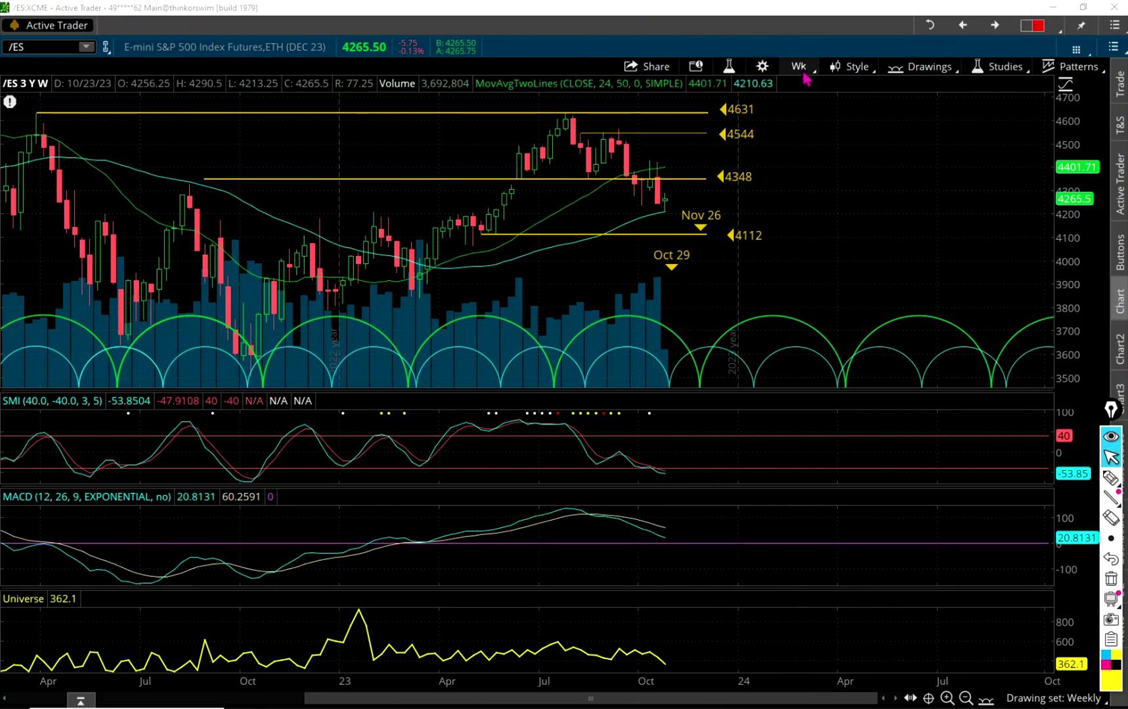
Switch to 1 Y : 1D bars, load the Daily drawing set, and stretch the price scale to 4114
{"action": "left_click", "coordinate": [801, 68]}
{"action": "left_click", "coordinate": [766, 320]}
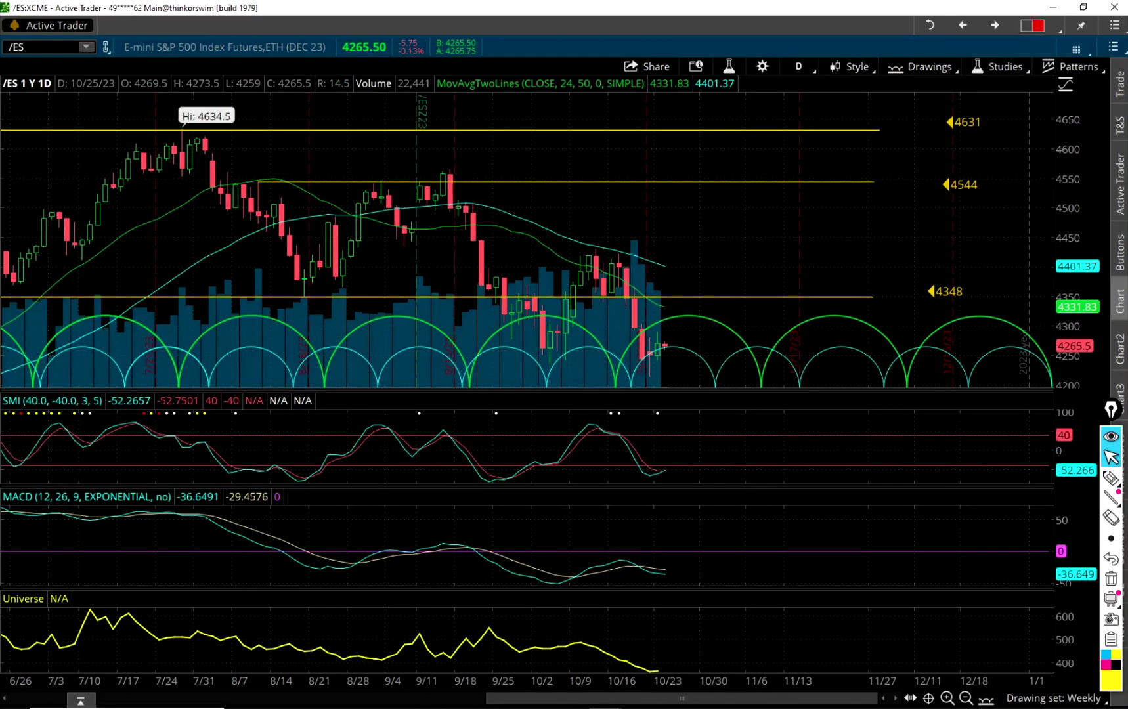
{"action": "left_click", "coordinate": [1050, 702]}
{"action": "left_click", "coordinate": [979, 499]}
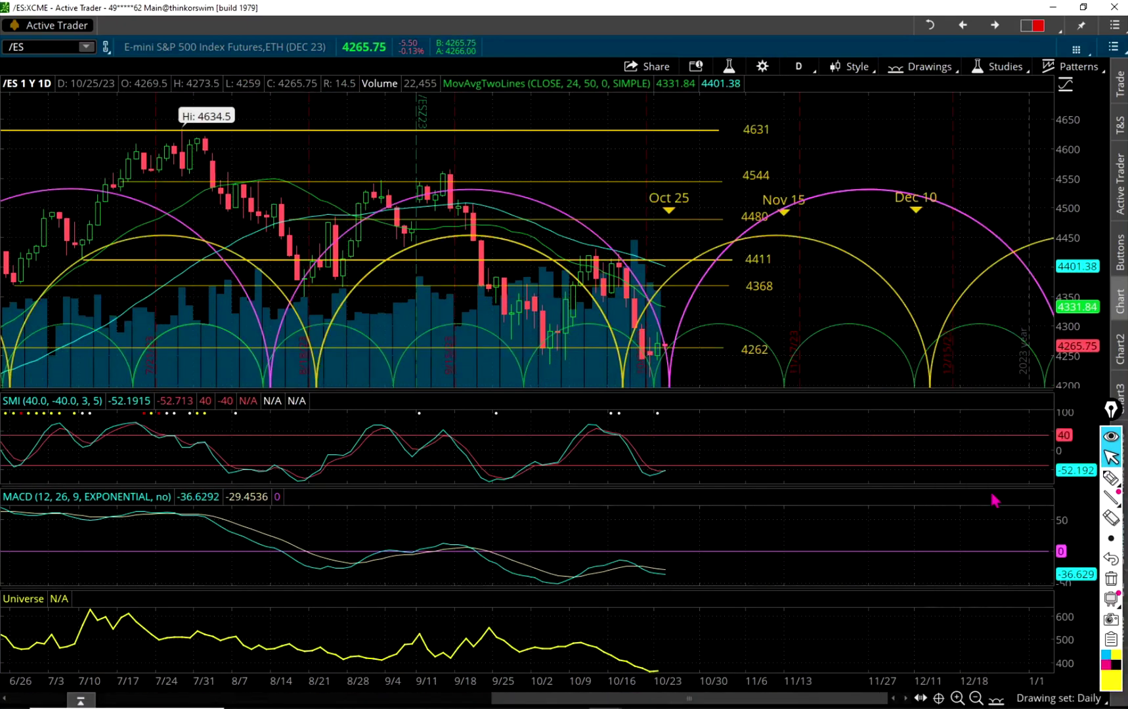
{"action": "left_click_drag", "start_coordinate": [1073, 276], "coordinate": [1064, 317]}
Highlight the Universe indicator's early stretch and recent slide, then clear those strokes
{"action": "left_click", "coordinate": [1111, 483]}
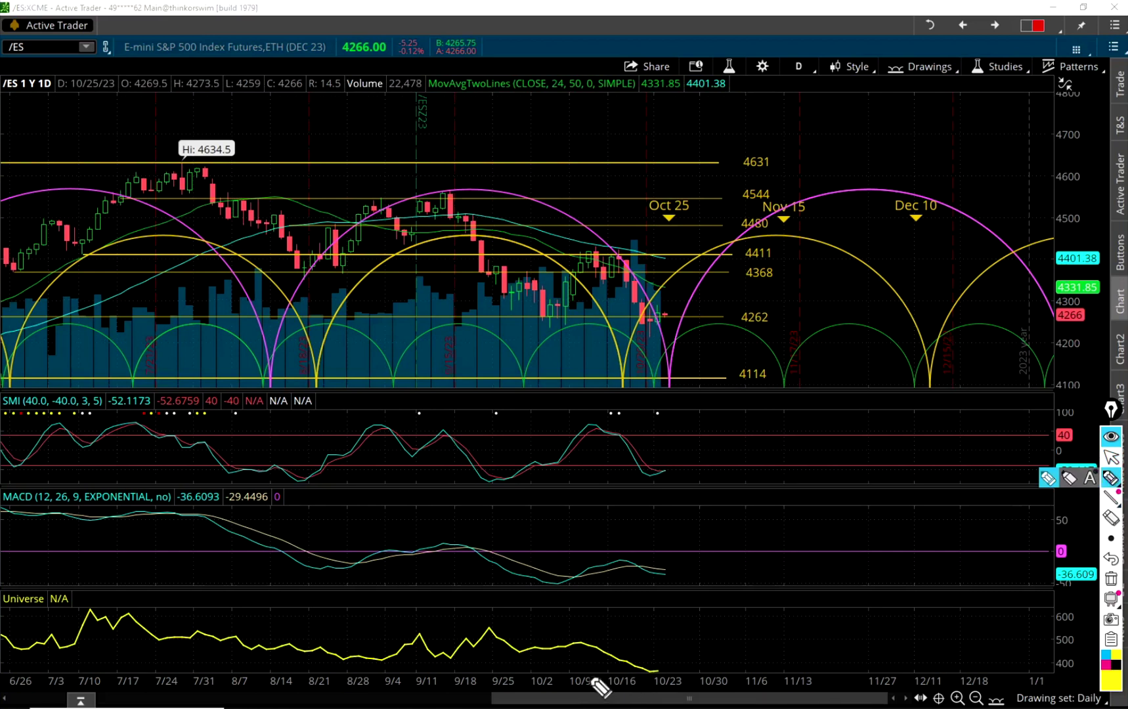
{"action": "left_click_drag", "start_coordinate": [17, 614], "coordinate": [80, 615]}
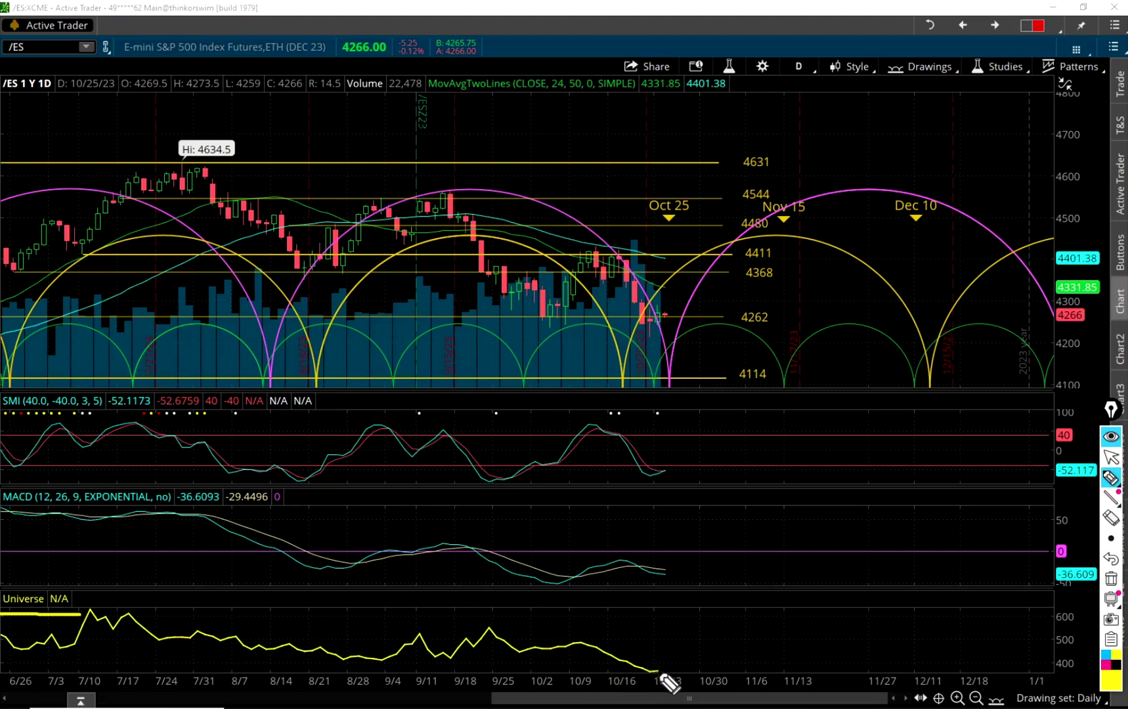
{"action": "left_click_drag", "start_coordinate": [606, 633], "coordinate": [655, 646]}
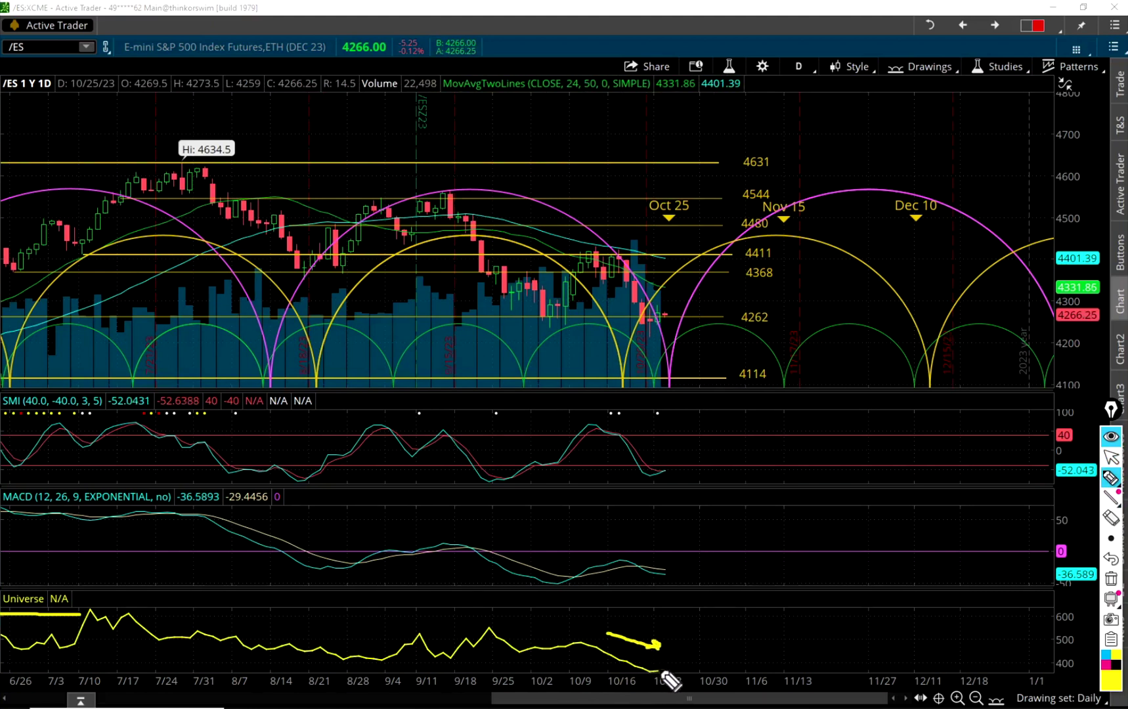
{"action": "key", "text": "Escape"}
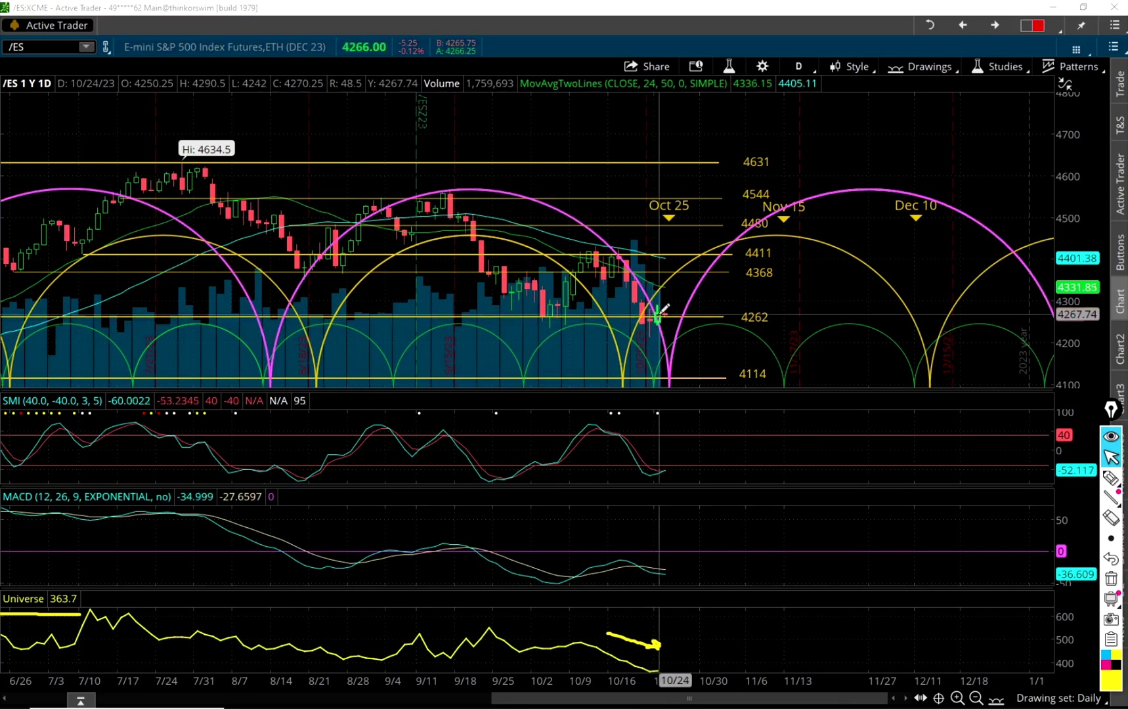
{"action": "key", "text": "e"}
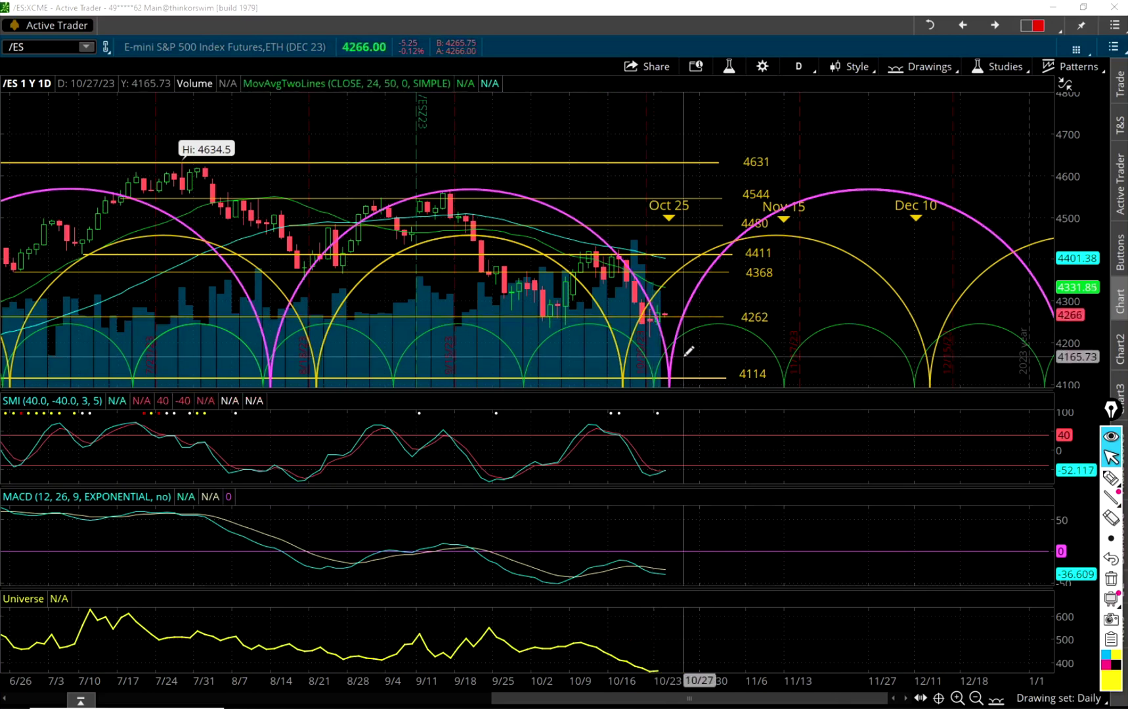
{"action": "left_click", "coordinate": [1112, 478]}
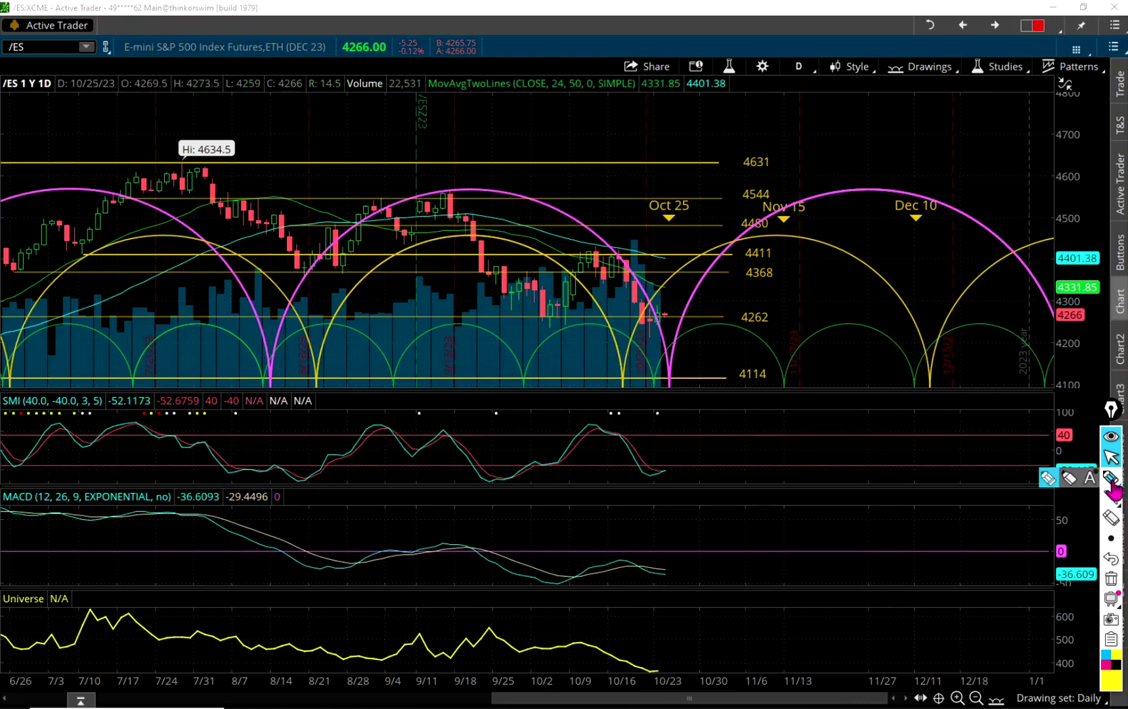
{"action": "left_click_drag", "start_coordinate": [3, 618], "coordinate": [79, 618]}
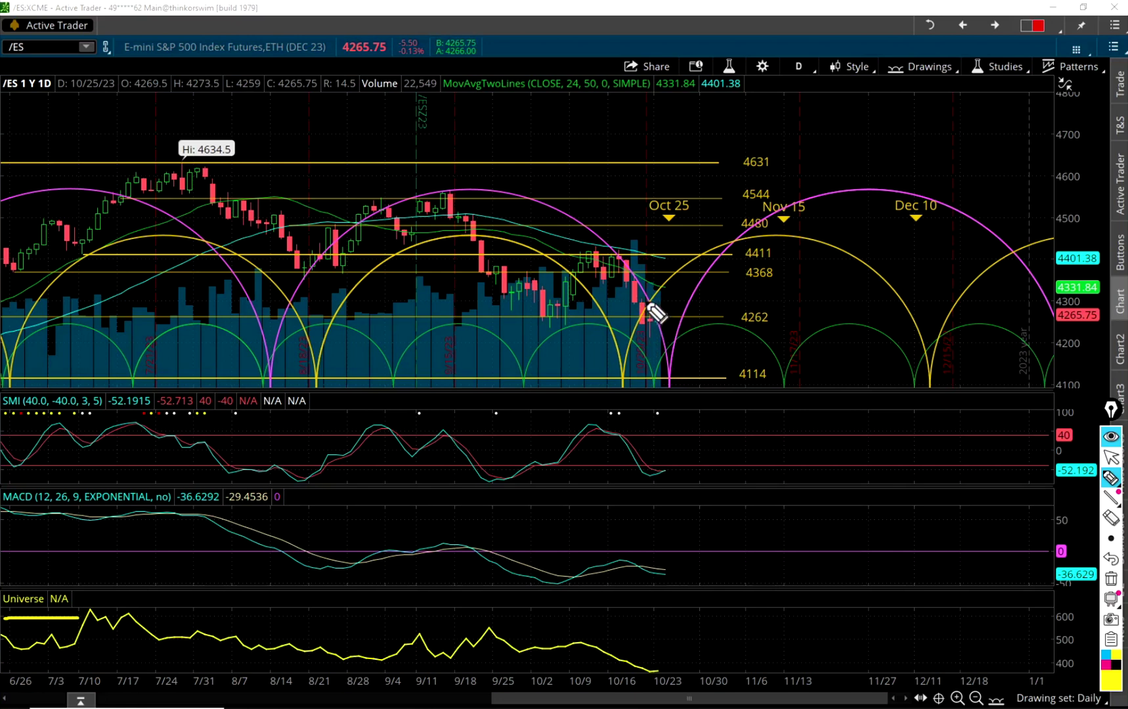
{"action": "mouse_move", "coordinate": [641, 299]}
{"action": "left_mouse_down"}
{"action": "mouse_move", "coordinate": [709, 301]}
{"action": "mouse_move", "coordinate": [709, 332]}
{"action": "mouse_move", "coordinate": [641, 330]}
{"action": "mouse_move", "coordinate": [636, 304]}
{"action": "mouse_move", "coordinate": [708, 297]}
{"action": "mouse_move", "coordinate": [727, 256]}
{"action": "mouse_move", "coordinate": [728, 270]}
{"action": "left_mouse_up"}
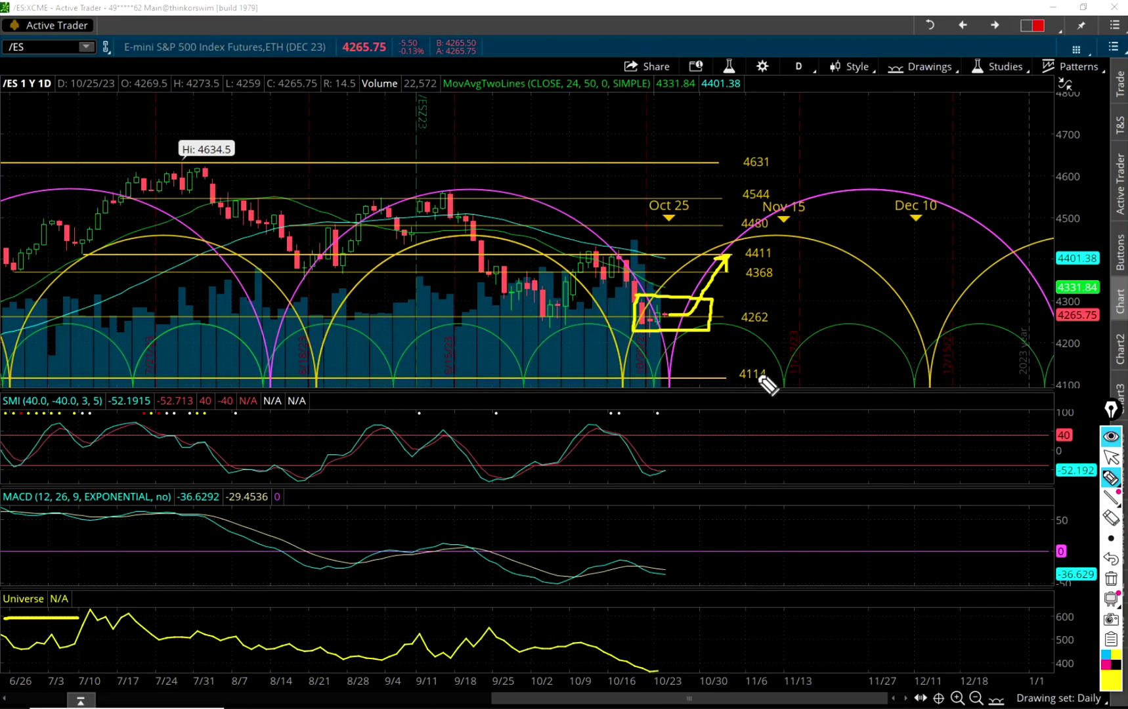
{"action": "key", "text": "ctrl+shift+c"}
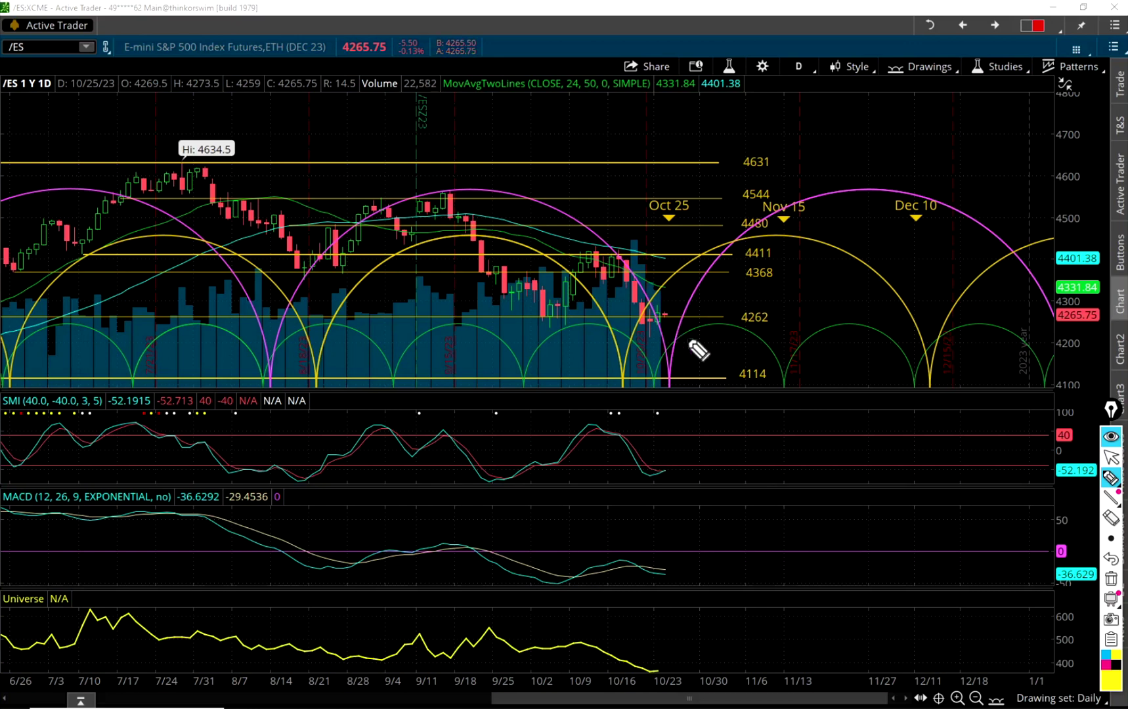
{"action": "mouse_move", "coordinate": [667, 231]}
{"action": "left_mouse_down"}
{"action": "mouse_move", "coordinate": [696, 228]}
{"action": "mouse_move", "coordinate": [659, 180]}
{"action": "mouse_move", "coordinate": [652, 216]}
{"action": "mouse_move", "coordinate": [664, 228]}
{"action": "left_mouse_up"}
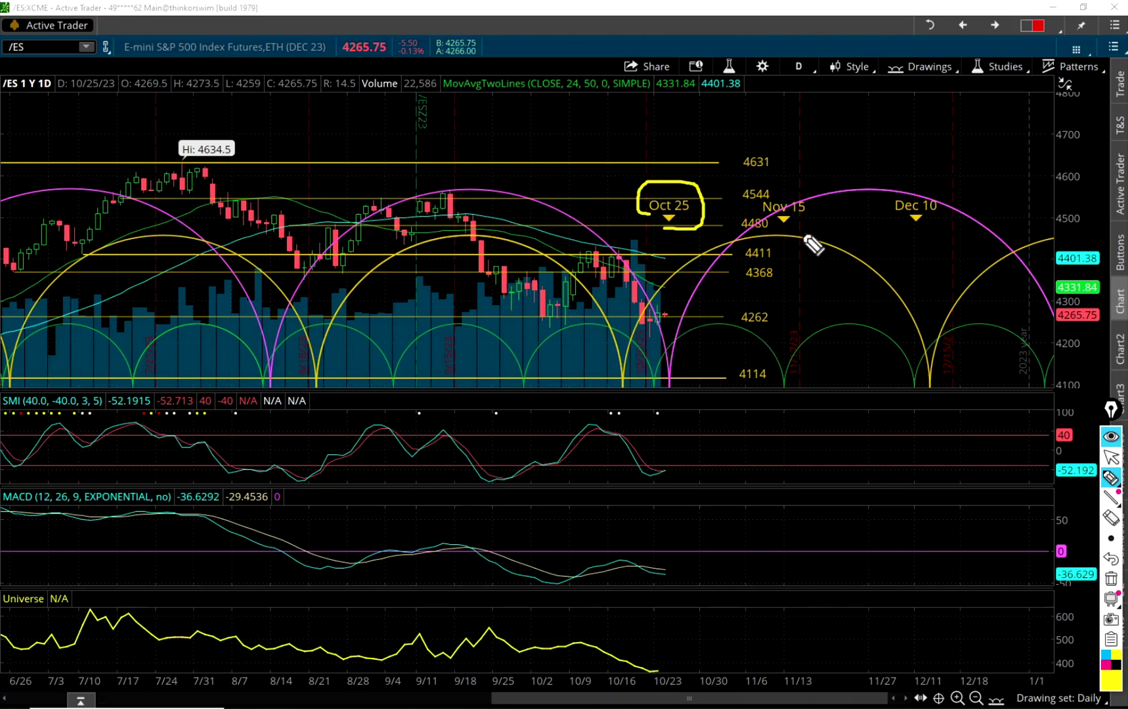
Circle the Nov 15 and Dec 10 targets, X the expected lows below them, then clear the marks
{"action": "mouse_move", "coordinate": [781, 239]}
{"action": "left_mouse_down"}
{"action": "mouse_move", "coordinate": [825, 209]}
{"action": "mouse_move", "coordinate": [757, 231]}
{"action": "left_mouse_up"}
{"action": "mouse_move", "coordinate": [775, 325]}
{"action": "left_mouse_down"}
{"action": "mouse_move", "coordinate": [788, 347]}
{"action": "mouse_move", "coordinate": [778, 347]}
{"action": "left_mouse_up"}
{"action": "mouse_move", "coordinate": [888, 230]}
{"action": "left_mouse_down"}
{"action": "mouse_move", "coordinate": [946, 194]}
{"action": "mouse_move", "coordinate": [882, 229]}
{"action": "left_mouse_up"}
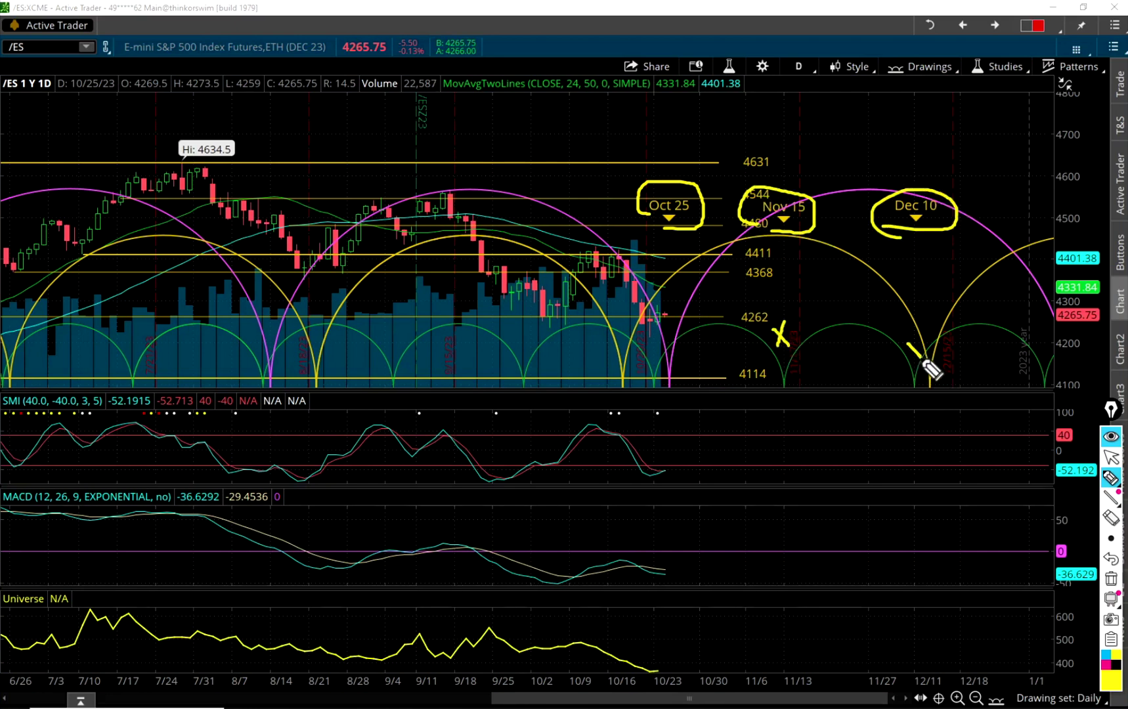
{"action": "left_click_drag", "start_coordinate": [909, 343], "coordinate": [921, 360]}
{"action": "mouse_move", "coordinate": [921, 345]}
{"action": "left_mouse_down"}
{"action": "mouse_move", "coordinate": [910, 361]}
{"action": "mouse_move", "coordinate": [935, 343]}
{"action": "mouse_move", "coordinate": [925, 350]}
{"action": "left_mouse_up"}
{"action": "key", "text": "ctrl+shift+c"}
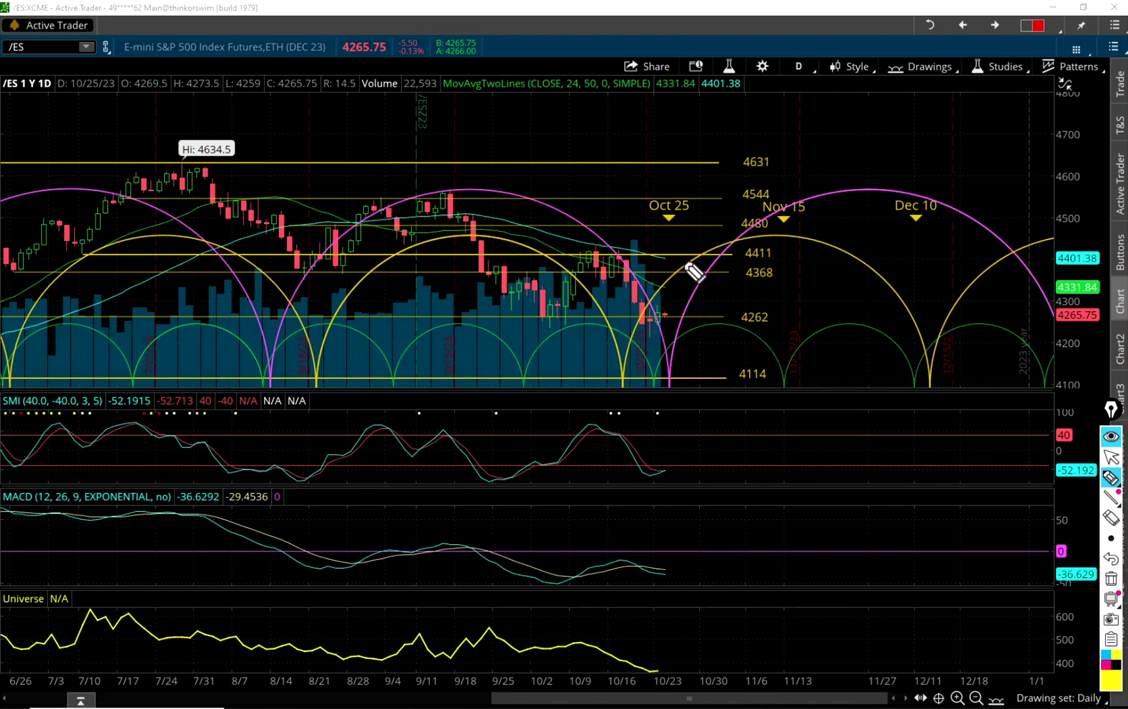
{"action": "key", "text": "Escape"}
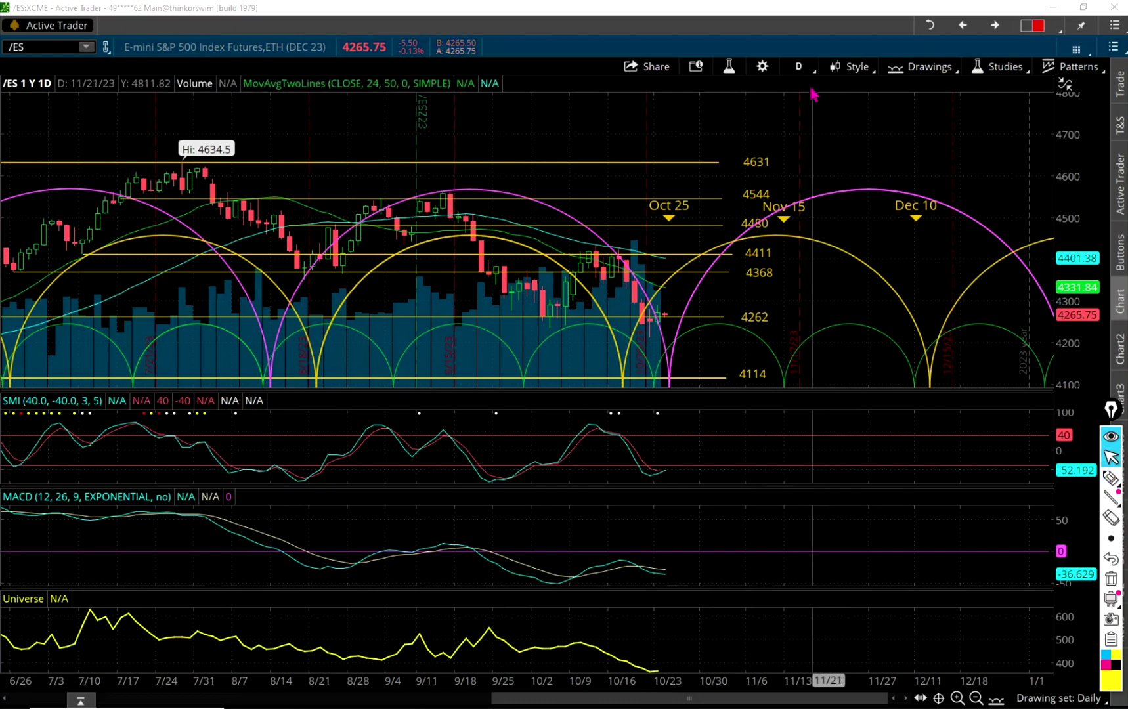
Switch the chart to five days of 15-minute bars and underline the 15m timeframe
{"action": "left_click", "coordinate": [807, 74]}
{"action": "left_click", "coordinate": [756, 217]}
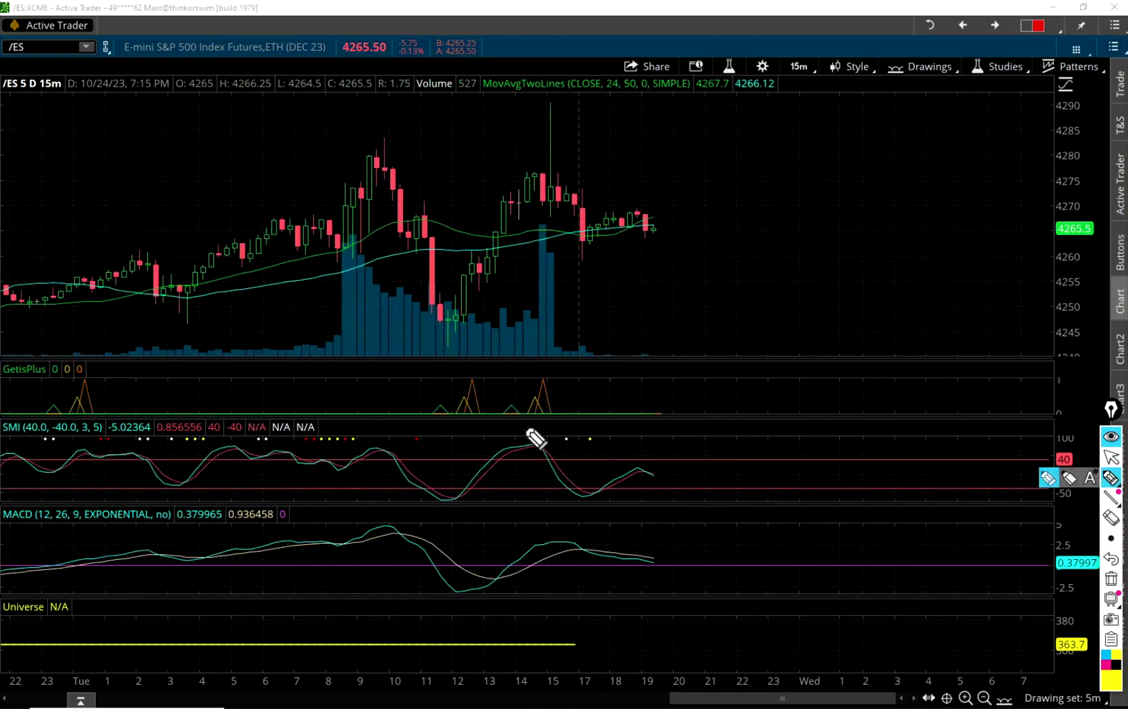
{"action": "key", "text": "Escape"}
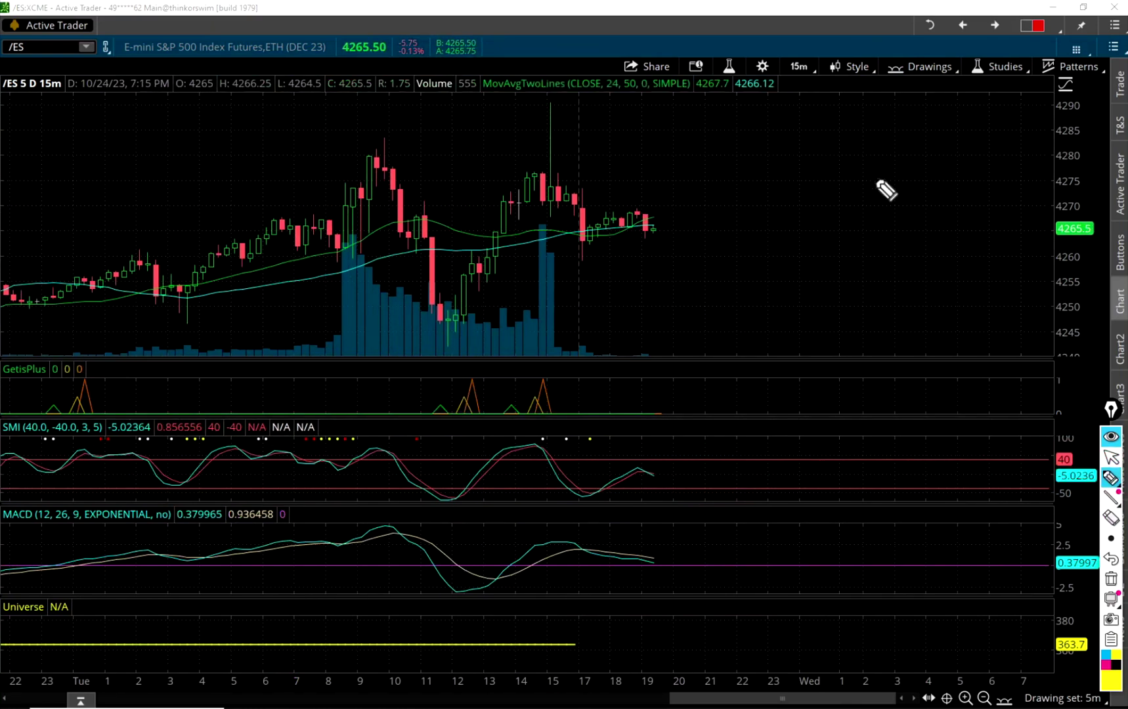
{"action": "mouse_move", "coordinate": [794, 84]}
{"action": "left_mouse_down"}
{"action": "mouse_move", "coordinate": [831, 70]}
{"action": "mouse_move", "coordinate": [776, 76]}
{"action": "mouse_move", "coordinate": [811, 84]}
{"action": "left_mouse_up"}
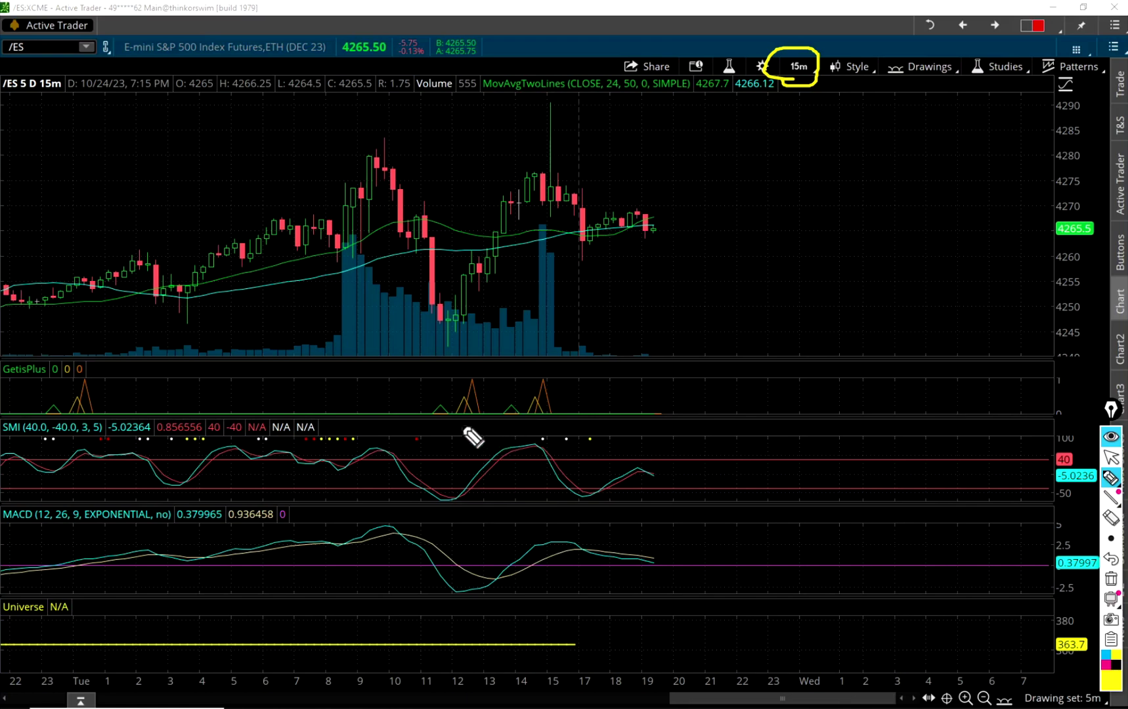
{"action": "key", "text": "ctrl+shift+1"}
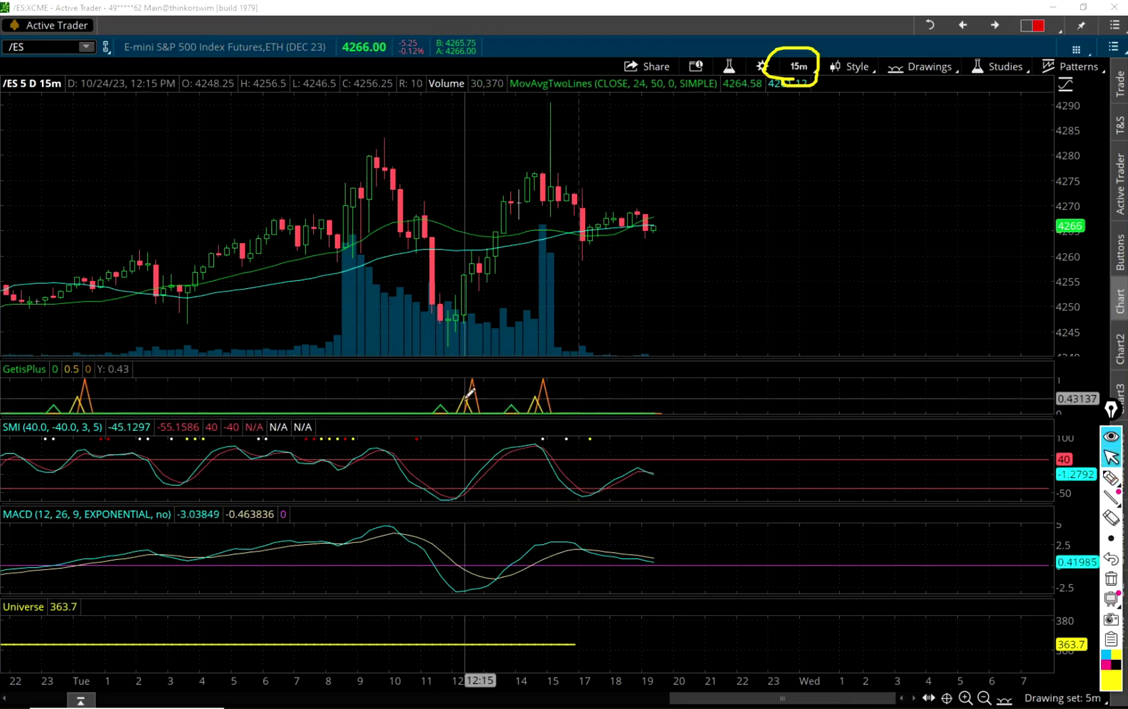
Circle the GetisPlus peak, SMI trough and MACD crossover, and arrow the rally from the low
{"action": "key", "text": "ctrl+shift+3"}
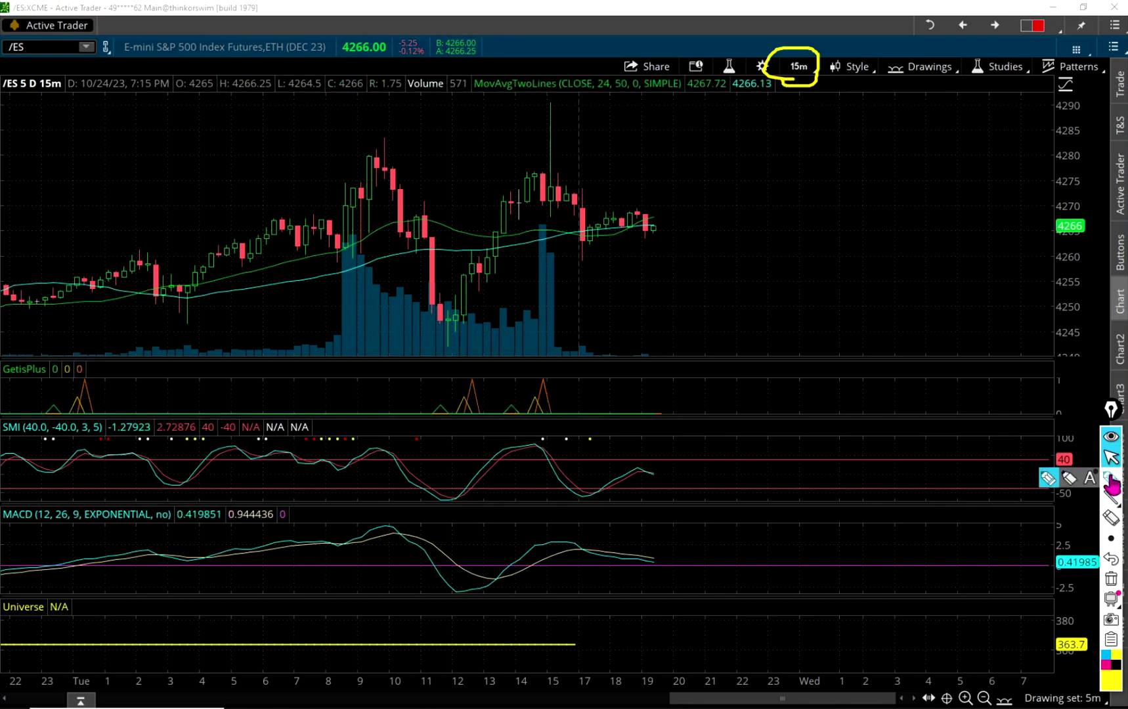
{"action": "mouse_move", "coordinate": [457, 434]}
{"action": "left_mouse_down"}
{"action": "mouse_move", "coordinate": [484, 420]}
{"action": "mouse_move", "coordinate": [474, 384]}
{"action": "mouse_move", "coordinate": [448, 418]}
{"action": "mouse_move", "coordinate": [461, 431]}
{"action": "left_mouse_up"}
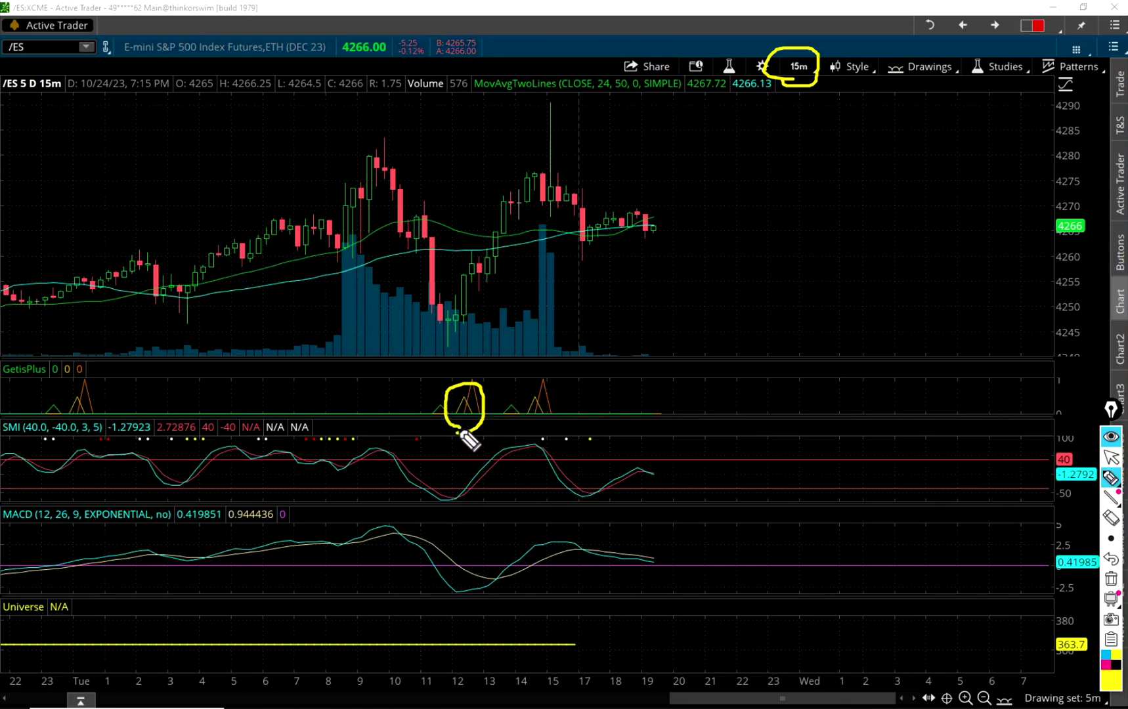
{"action": "left_click_drag", "start_coordinate": [5, 381], "coordinate": [45, 380]}
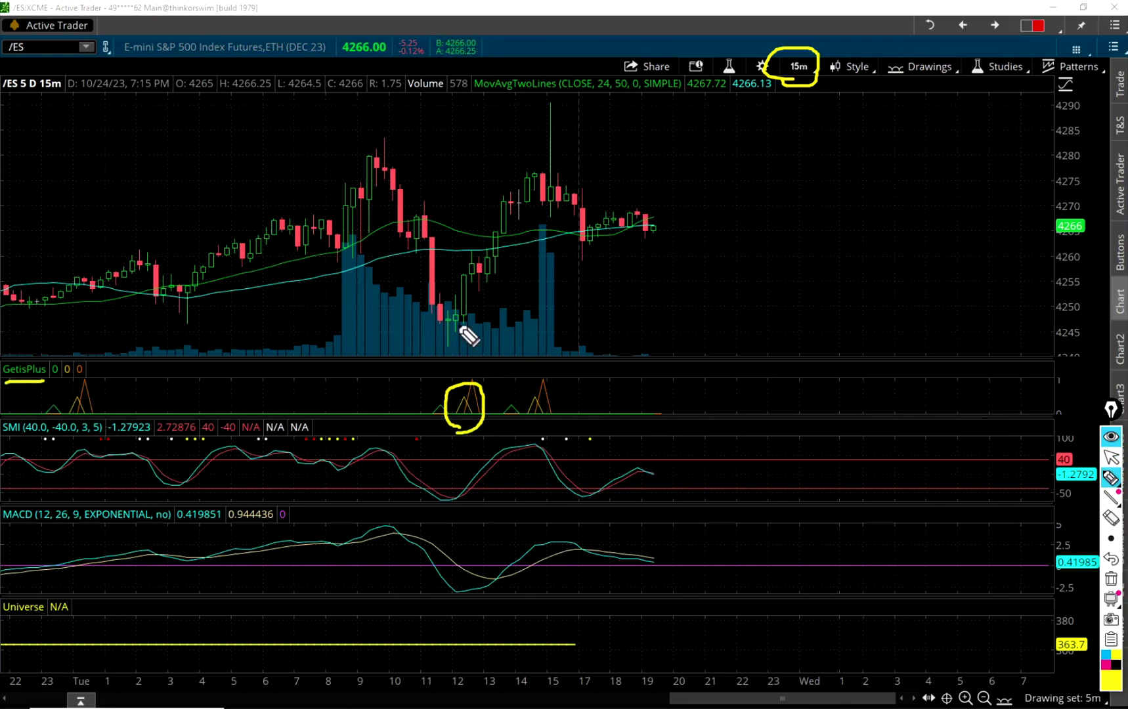
{"action": "left_click_drag", "start_coordinate": [458, 322], "coordinate": [522, 198]}
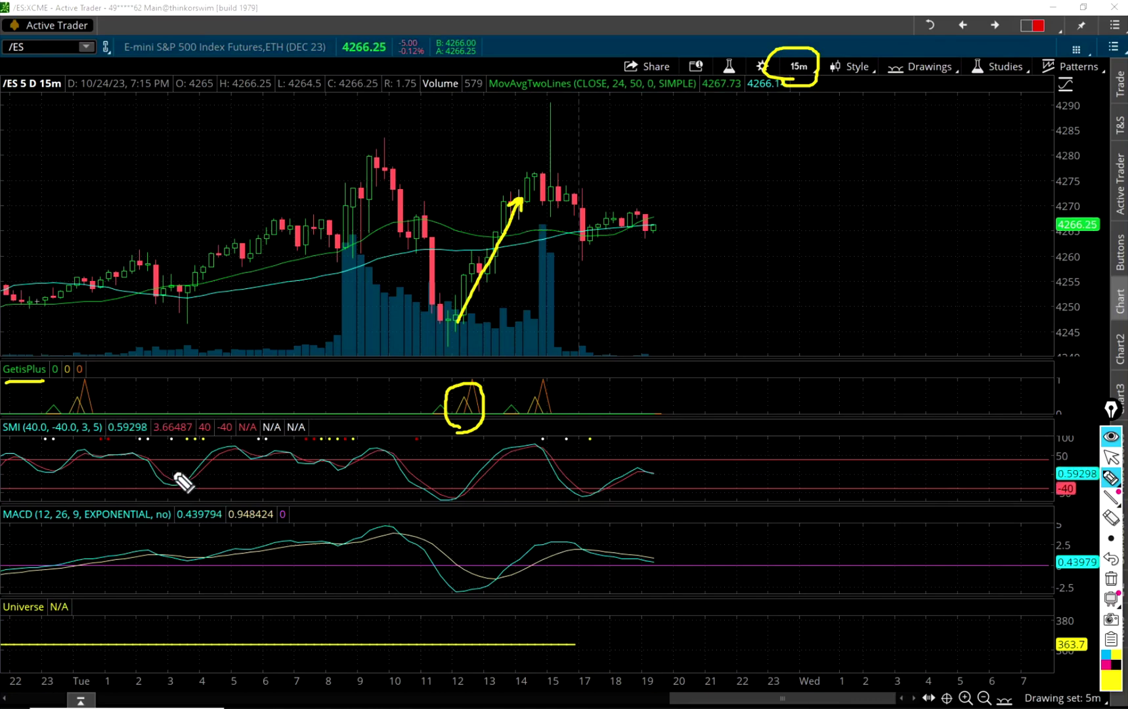
{"action": "mouse_move", "coordinate": [461, 504]}
{"action": "left_mouse_down"}
{"action": "mouse_move", "coordinate": [473, 513]}
{"action": "mouse_move", "coordinate": [456, 492]}
{"action": "mouse_move", "coordinate": [463, 502]}
{"action": "left_mouse_up"}
{"action": "left_click_drag", "start_coordinate": [7, 439], "coordinate": [30, 438]}
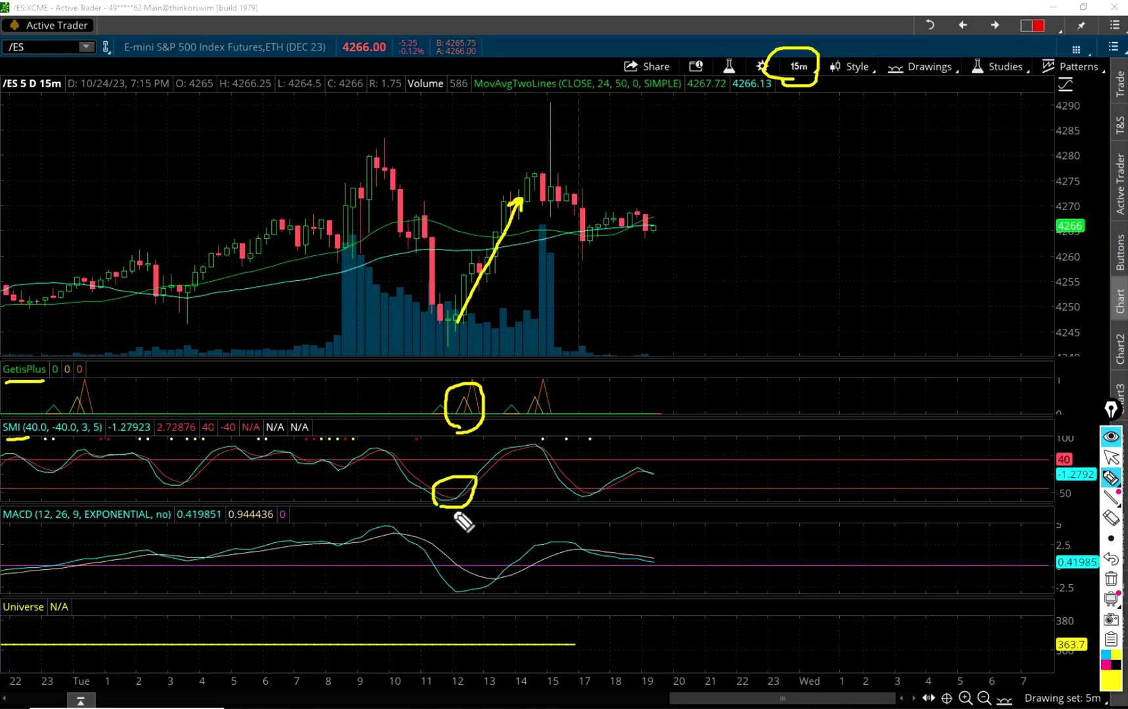
{"action": "mouse_move", "coordinate": [511, 605]}
{"action": "left_mouse_down"}
{"action": "mouse_move", "coordinate": [479, 567]}
{"action": "mouse_move", "coordinate": [532, 610]}
{"action": "left_mouse_up"}
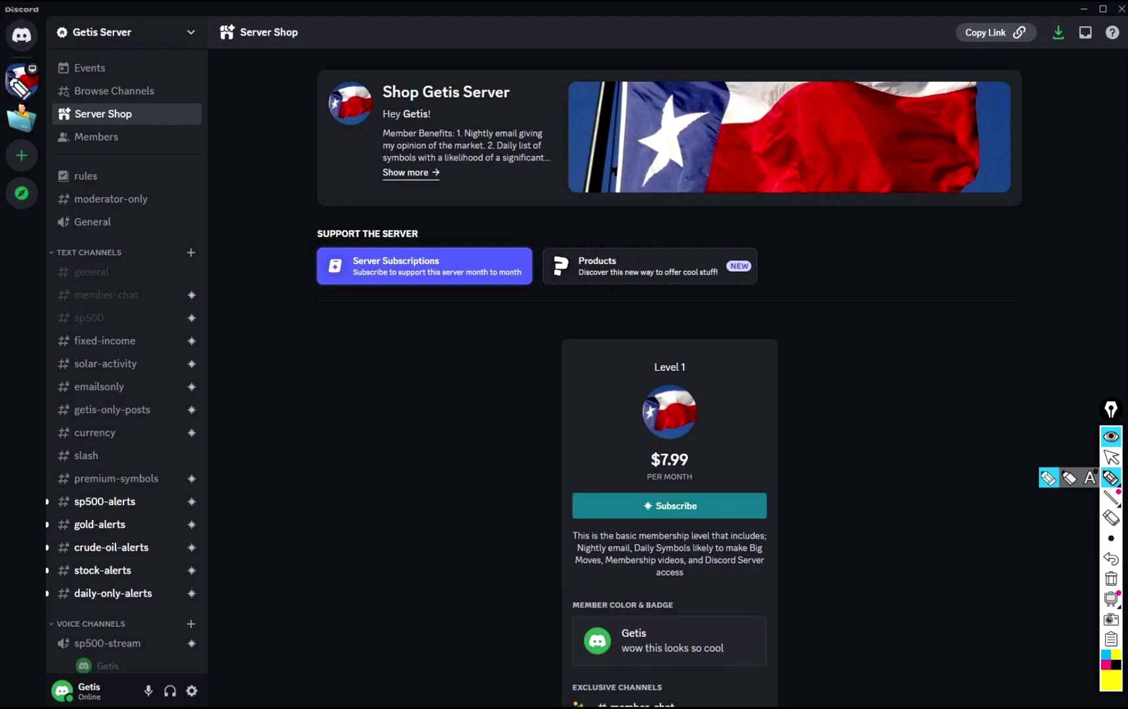
Circle the server name, Server Shop entry and $7.99 Level 1 card, X its subscribe option, and mark sp500-alerts
{"action": "mouse_move", "coordinate": [99, 66]}
{"action": "left_mouse_down"}
{"action": "mouse_move", "coordinate": [152, 36]}
{"action": "mouse_move", "coordinate": [49, 59]}
{"action": "left_mouse_up"}
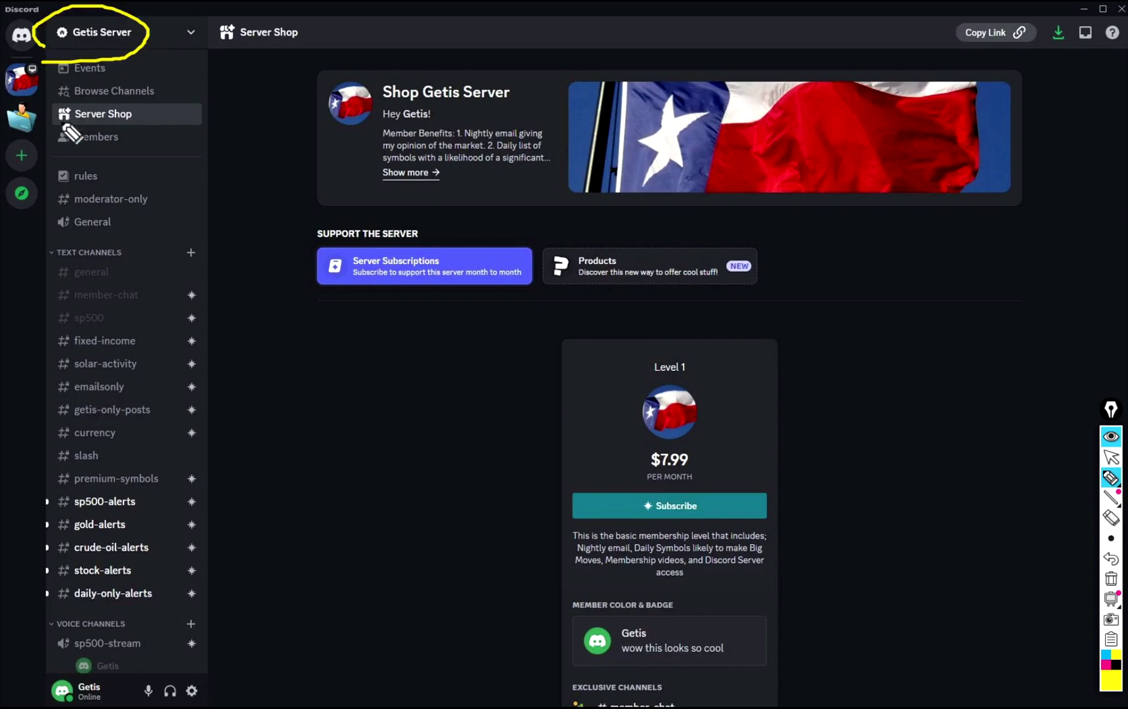
{"action": "mouse_move", "coordinate": [71, 125]}
{"action": "left_mouse_down"}
{"action": "mouse_move", "coordinate": [155, 119]}
{"action": "mouse_move", "coordinate": [78, 109]}
{"action": "mouse_move", "coordinate": [40, 121]}
{"action": "left_mouse_up"}
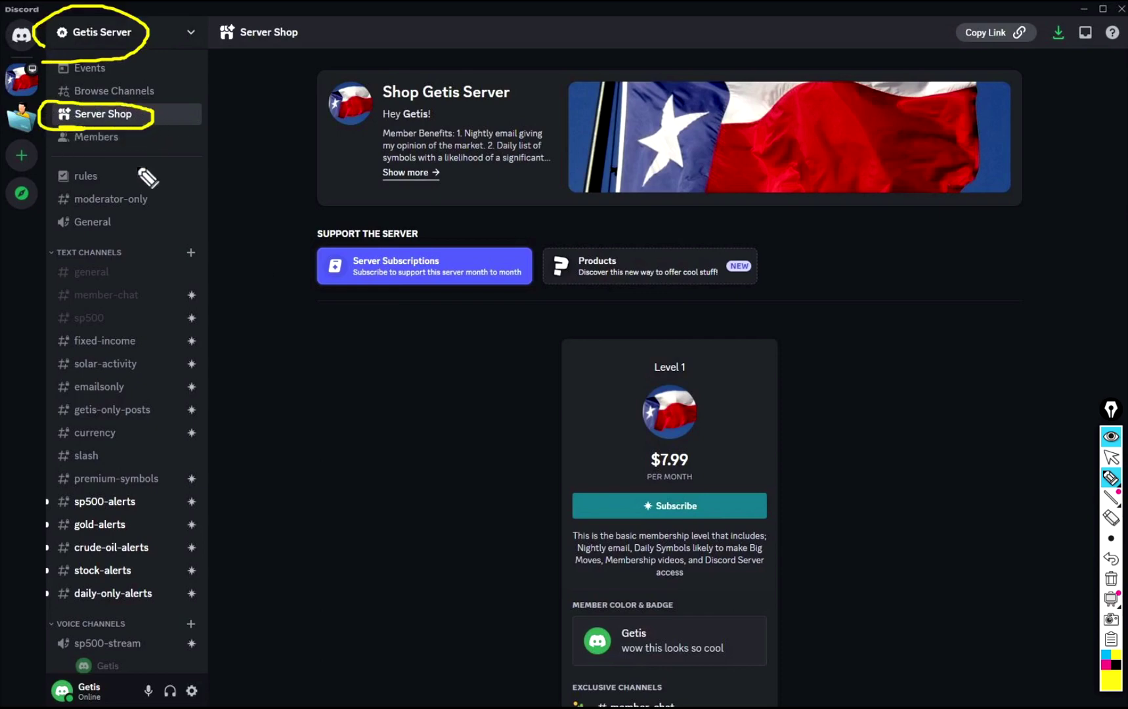
{"action": "mouse_move", "coordinate": [509, 336]}
{"action": "left_mouse_down"}
{"action": "mouse_move", "coordinate": [756, 337]}
{"action": "mouse_move", "coordinate": [780, 661]}
{"action": "mouse_move", "coordinate": [494, 368]}
{"action": "mouse_move", "coordinate": [524, 317]}
{"action": "left_mouse_up"}
{"action": "left_click_drag", "start_coordinate": [649, 485], "coordinate": [688, 522]}
{"action": "left_click_drag", "start_coordinate": [677, 493], "coordinate": [651, 519]}
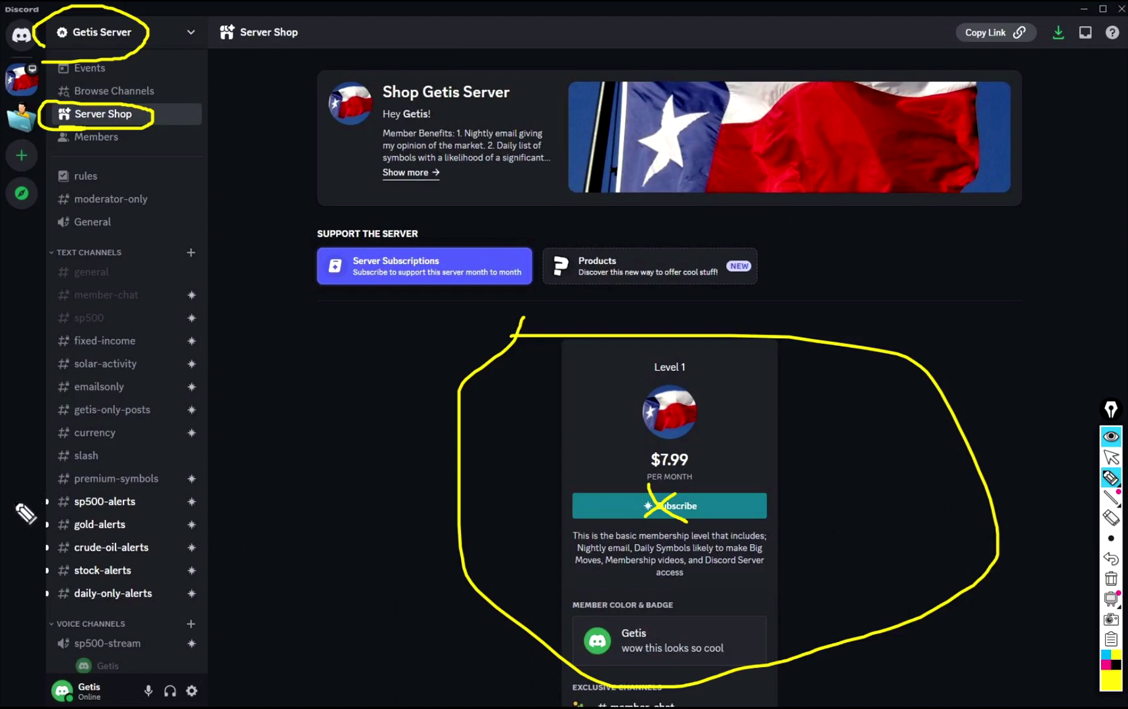
{"action": "left_click_drag", "start_coordinate": [13, 502], "coordinate": [47, 502]}
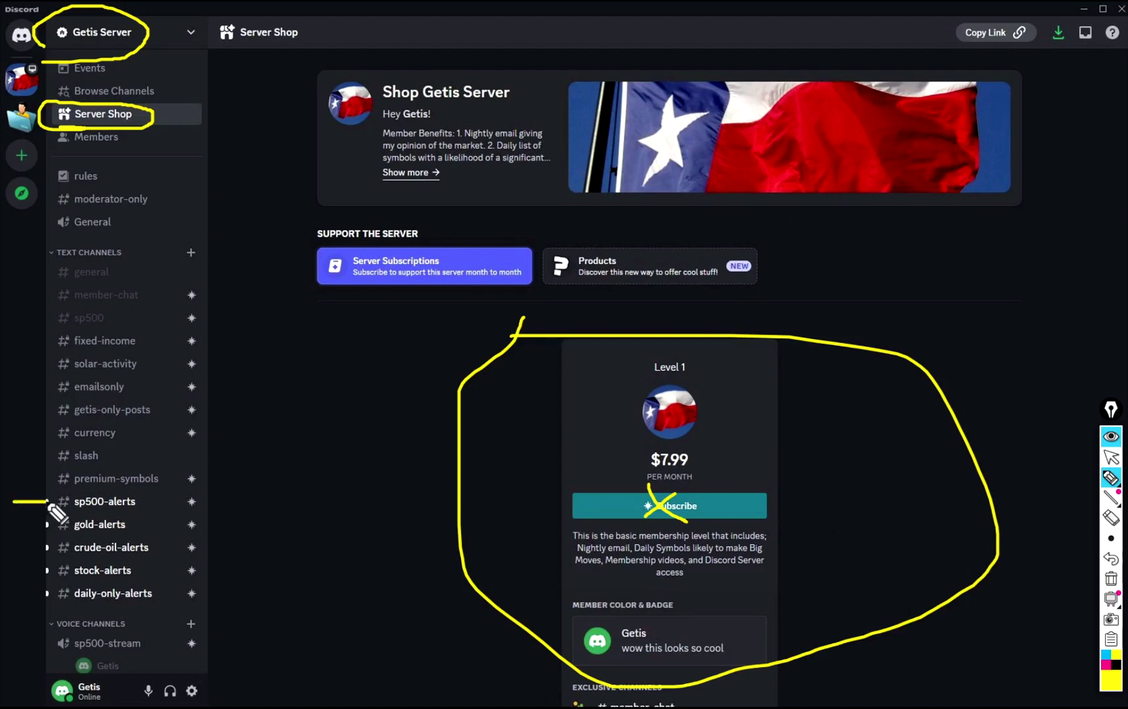